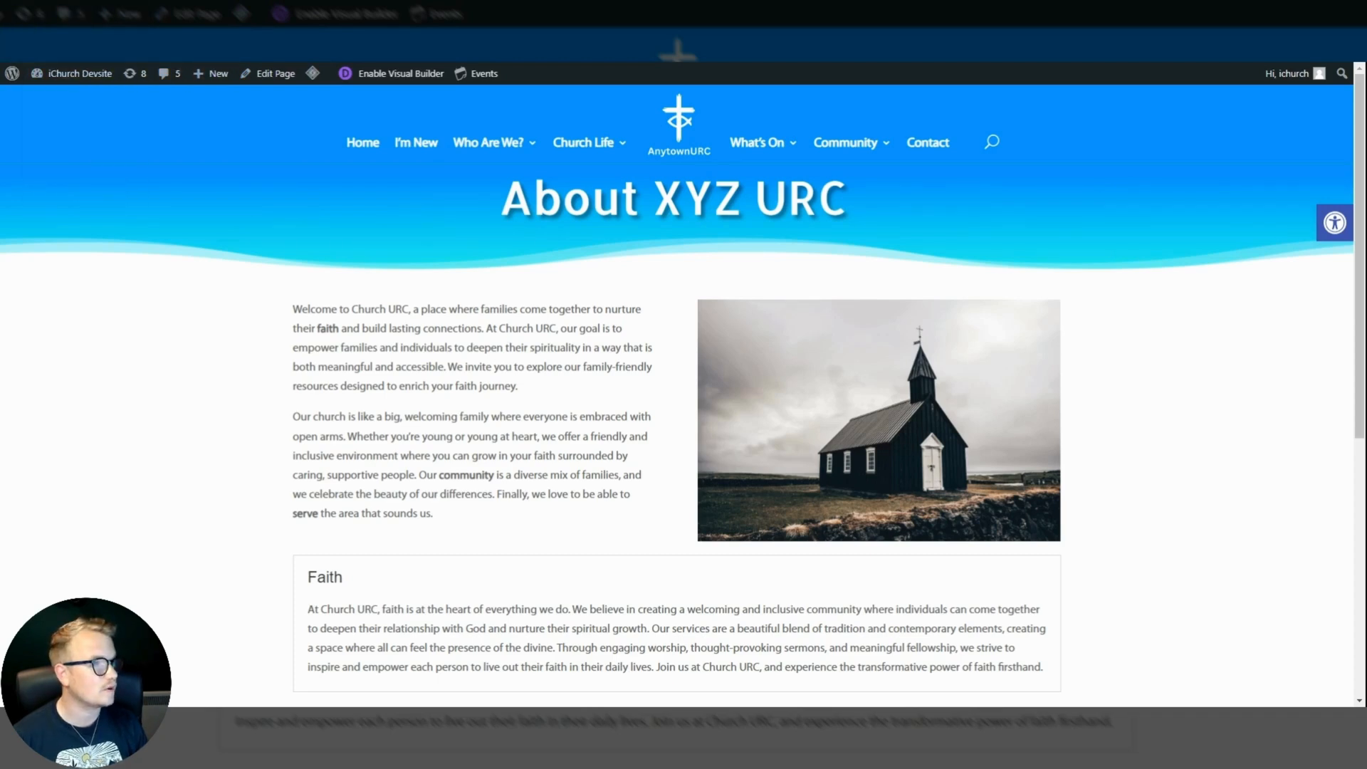
# Return from the Contact page to the About XYZ URC page and enable the Visual Builder there.
pyautogui.click(927, 152)
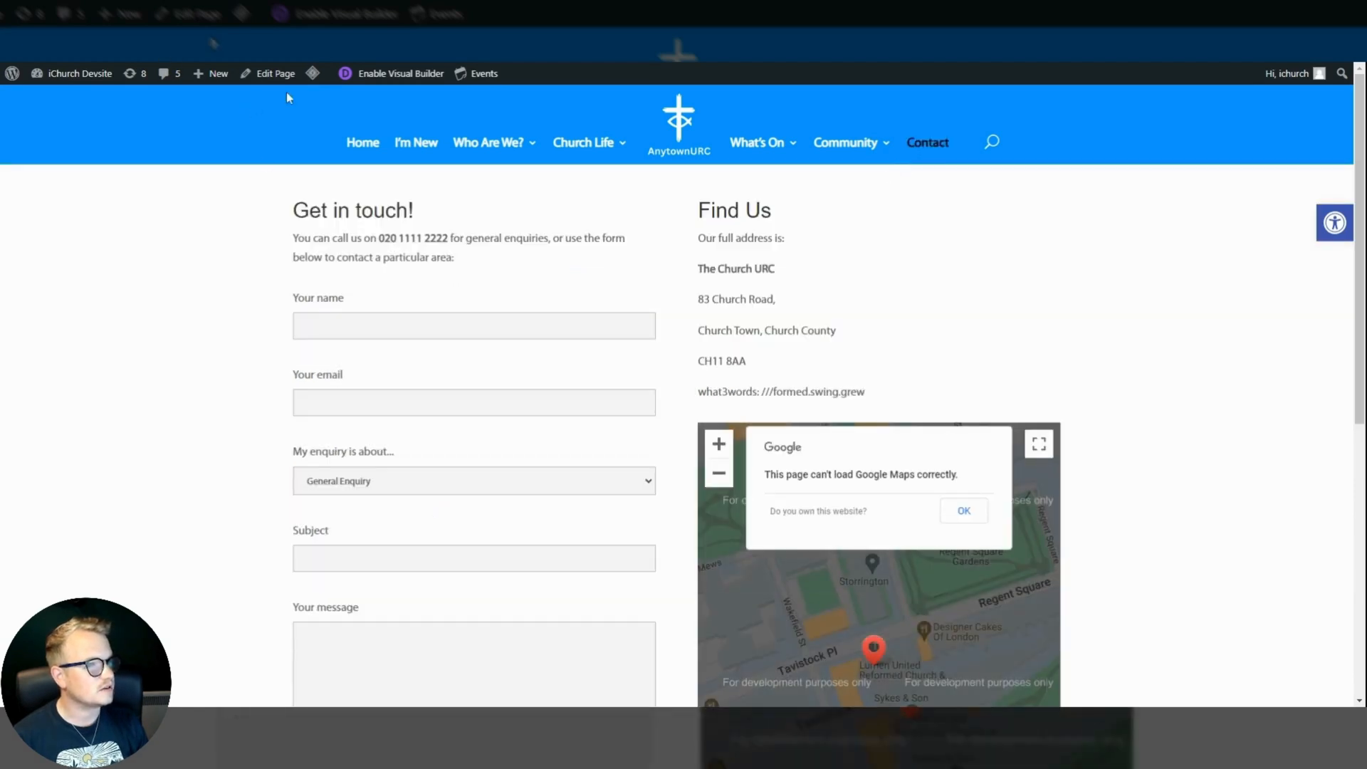
pyautogui.moveTo(491, 142)
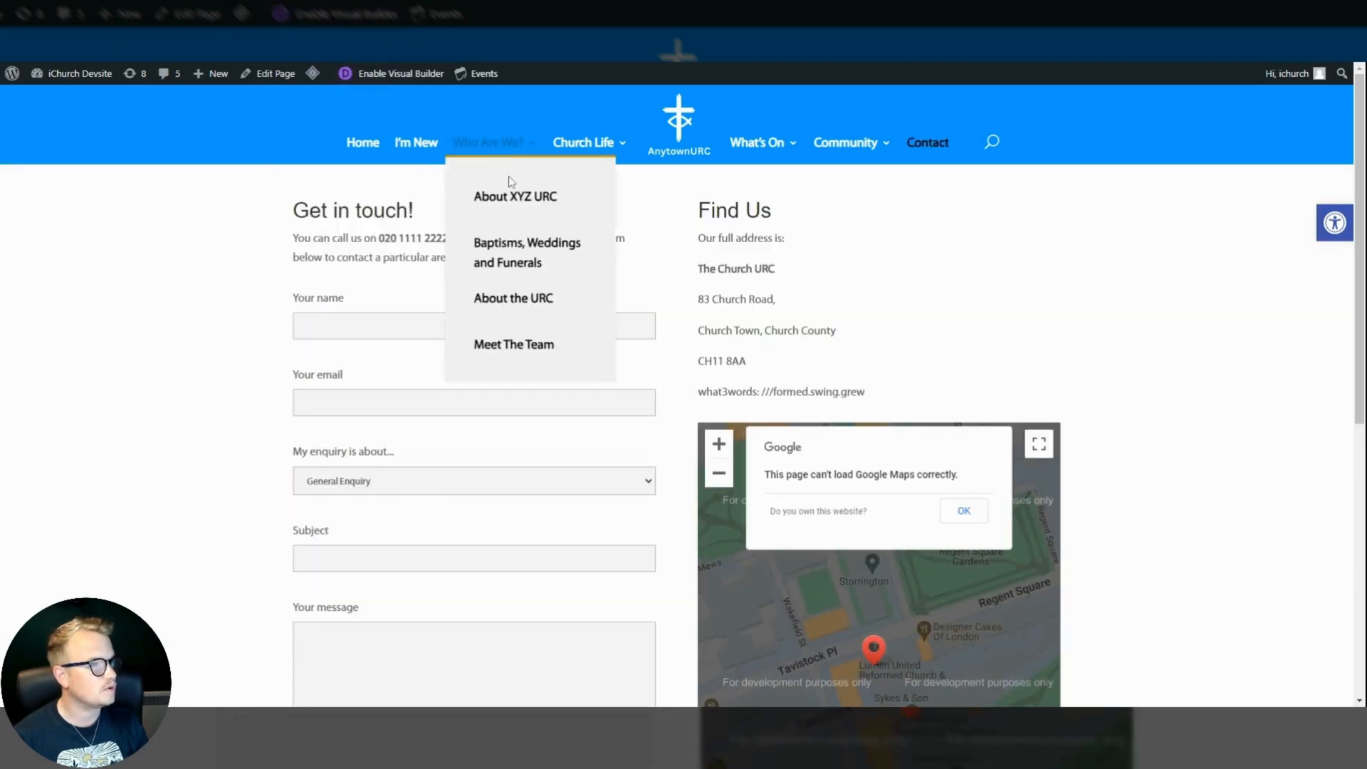
pyautogui.click(513, 197)
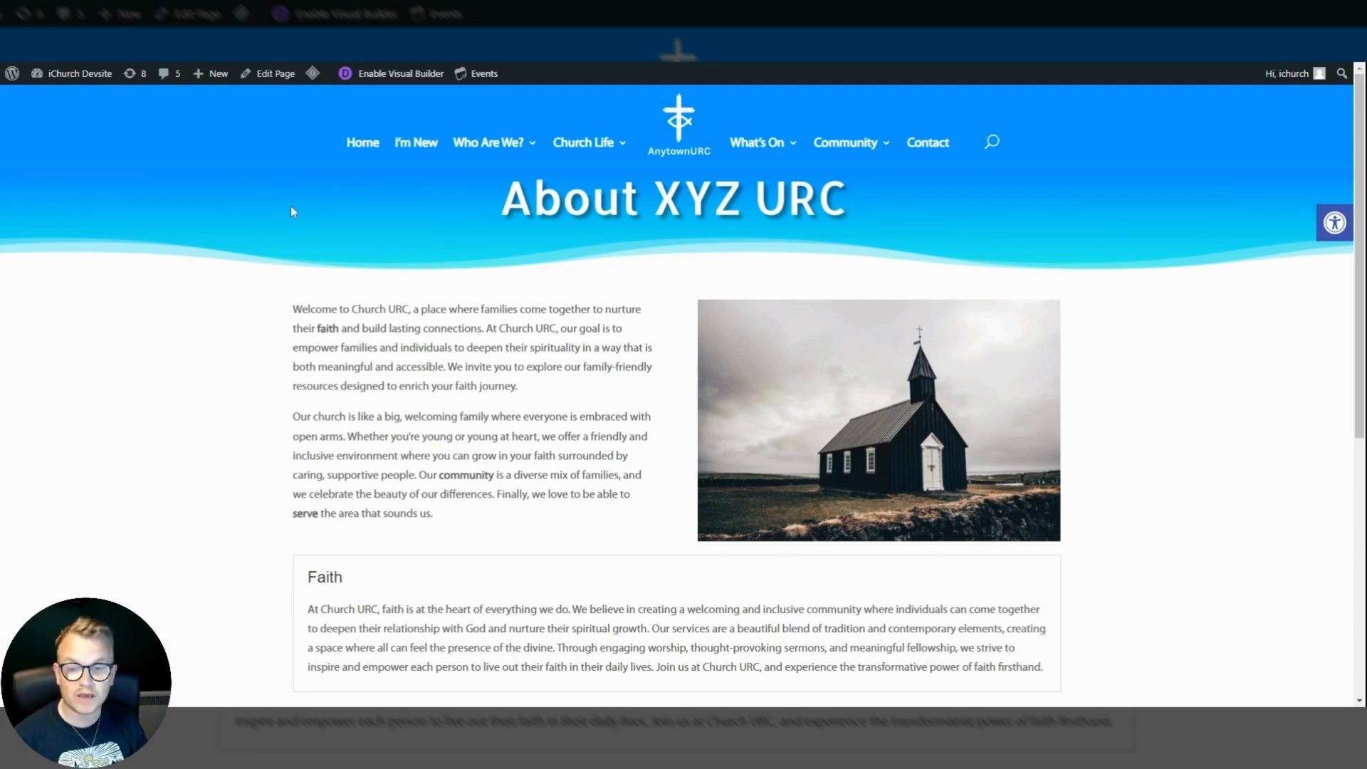
pyautogui.click(385, 77)
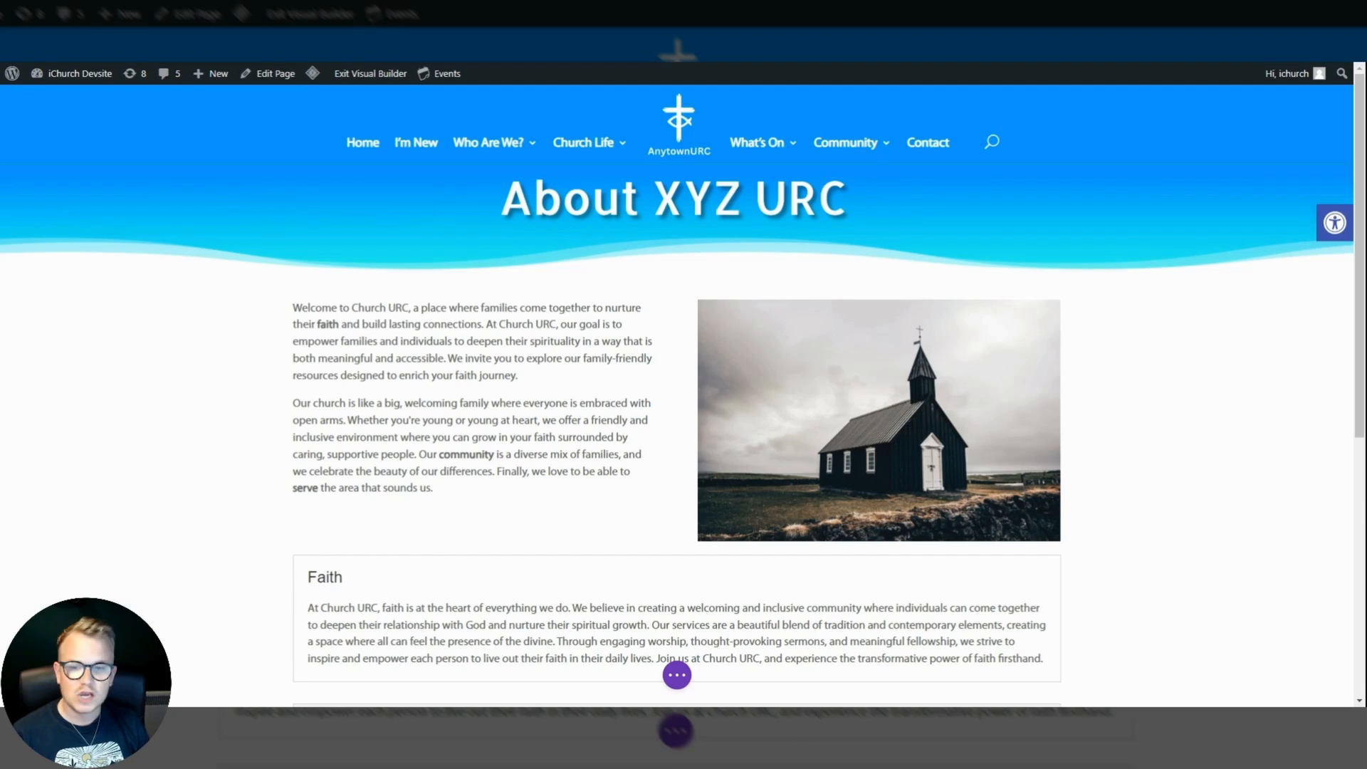
# Examine the welcome text, church image and accordion modules on the page, expanding the Community accordion item.
pyautogui.moveTo(455, 356)
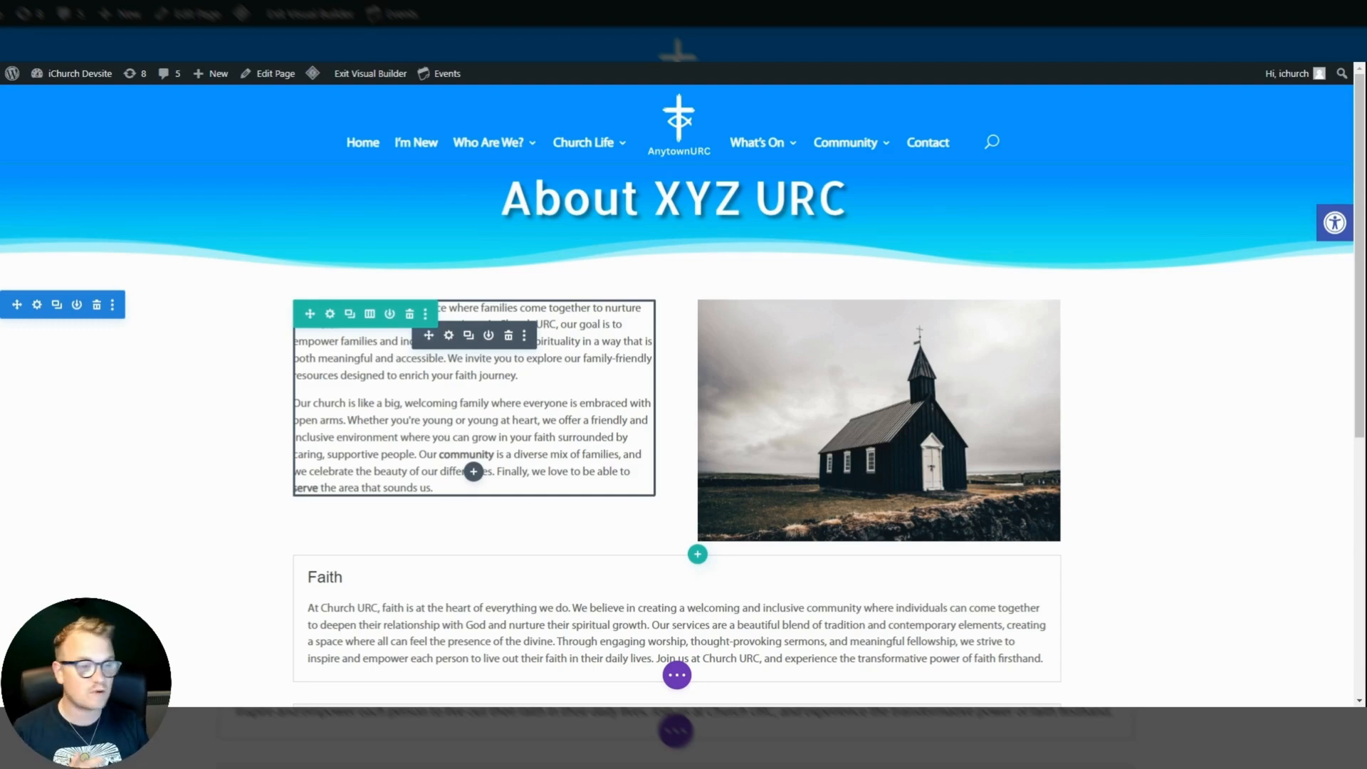
pyautogui.scroll(-1, 683, 385)
pyautogui.scroll(-1, 684, 385)
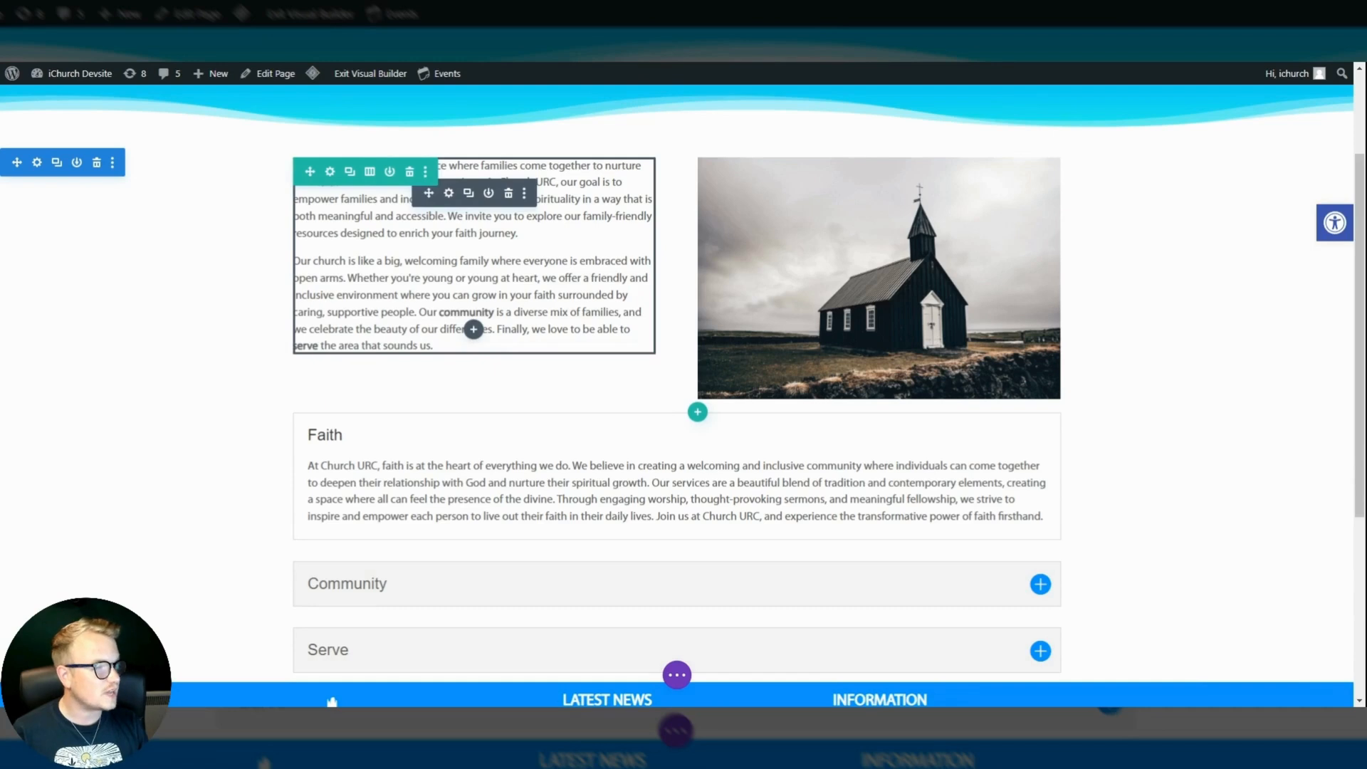
pyautogui.scroll(-1, 473, 335)
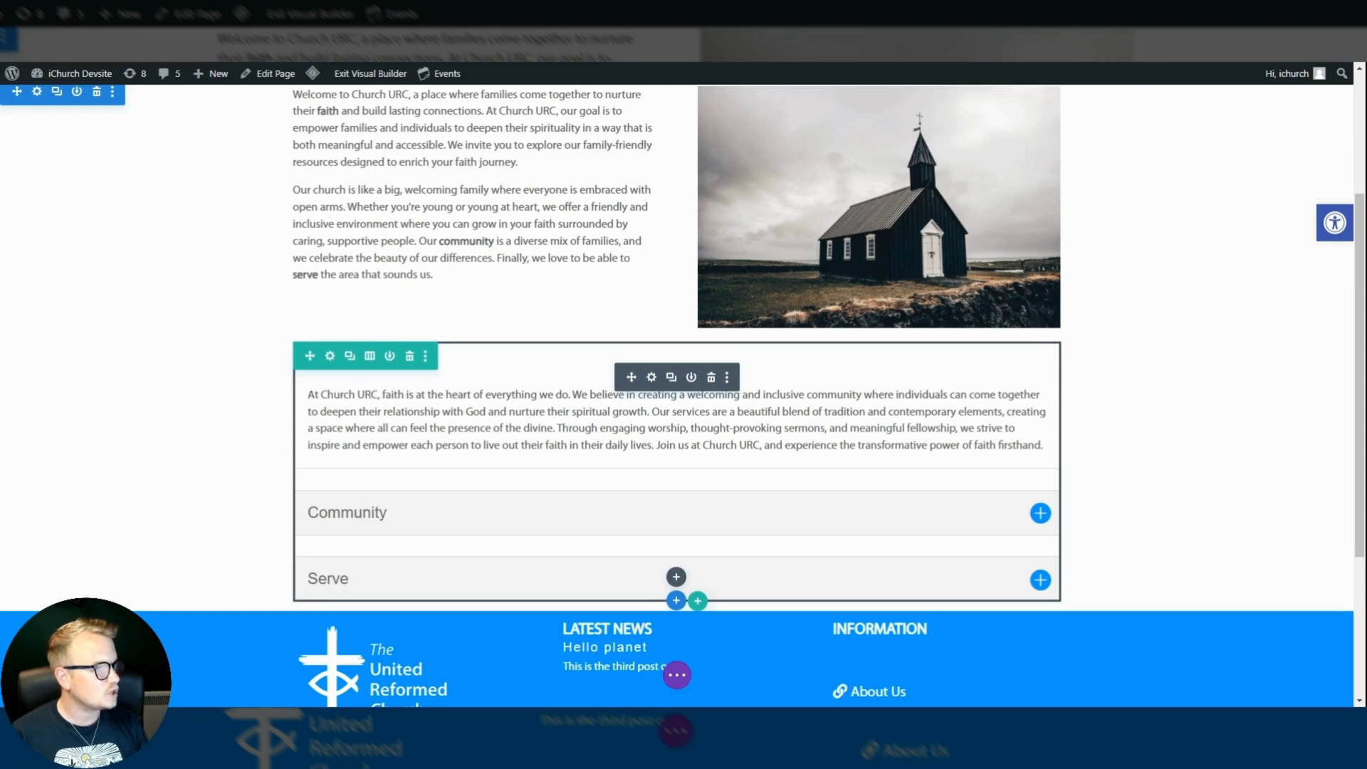
pyautogui.click(1040, 516)
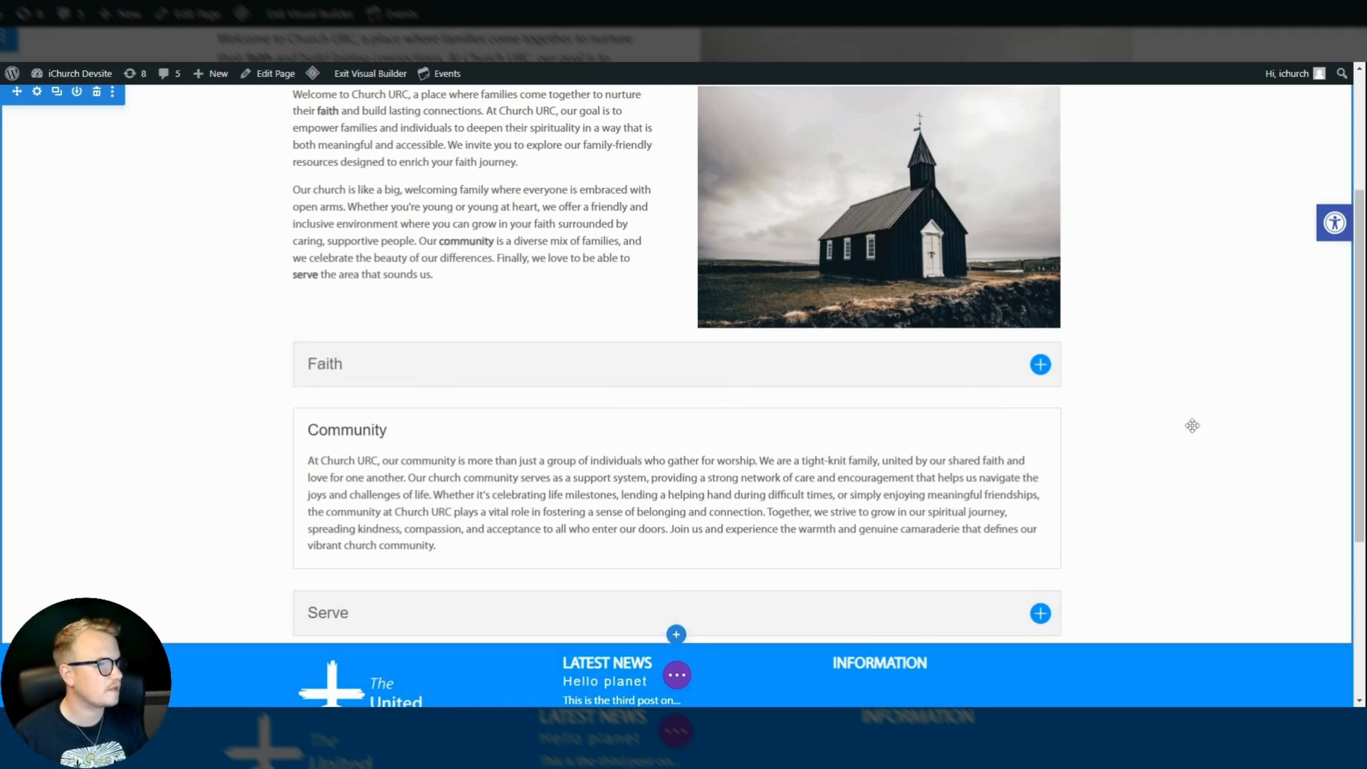
pyautogui.scroll(2, 1134, 414)
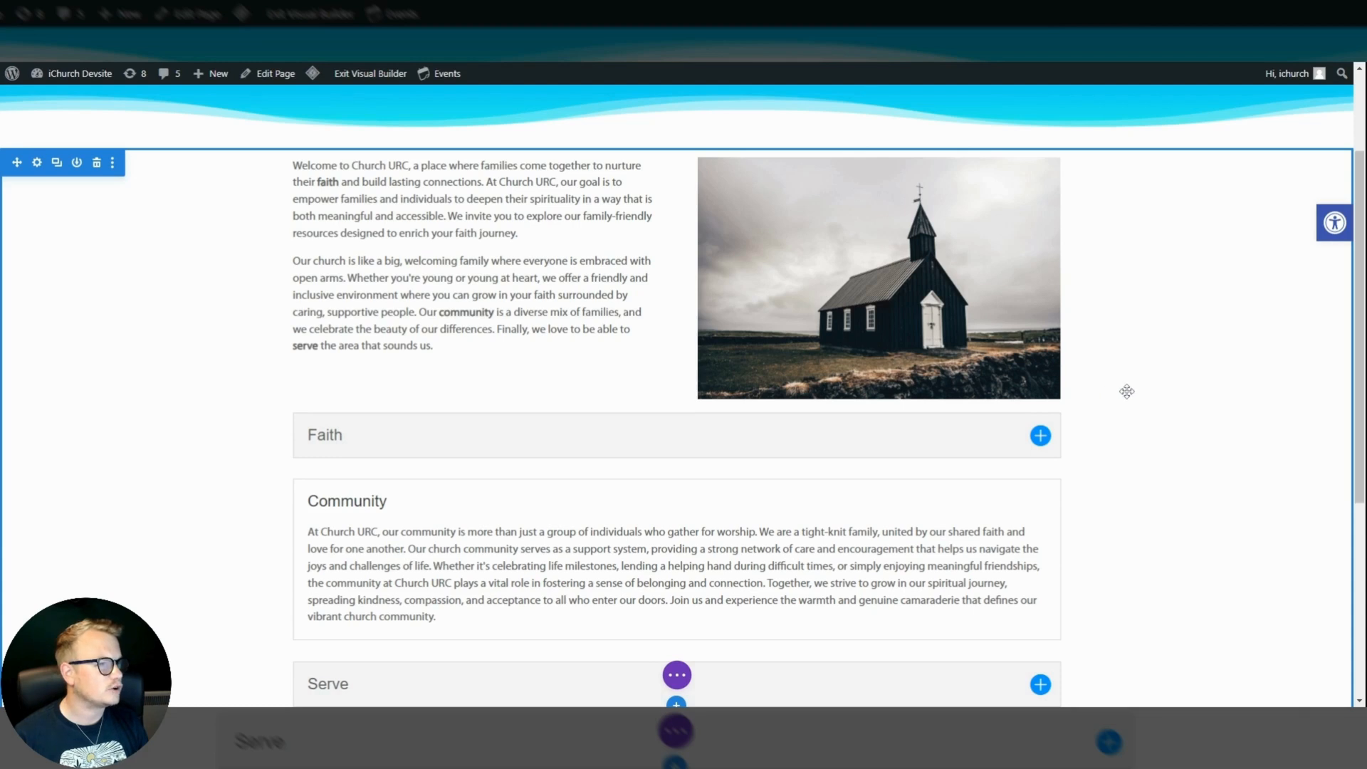
pyautogui.scroll(1, 1125, 391)
pyautogui.scroll(1, 1128, 391)
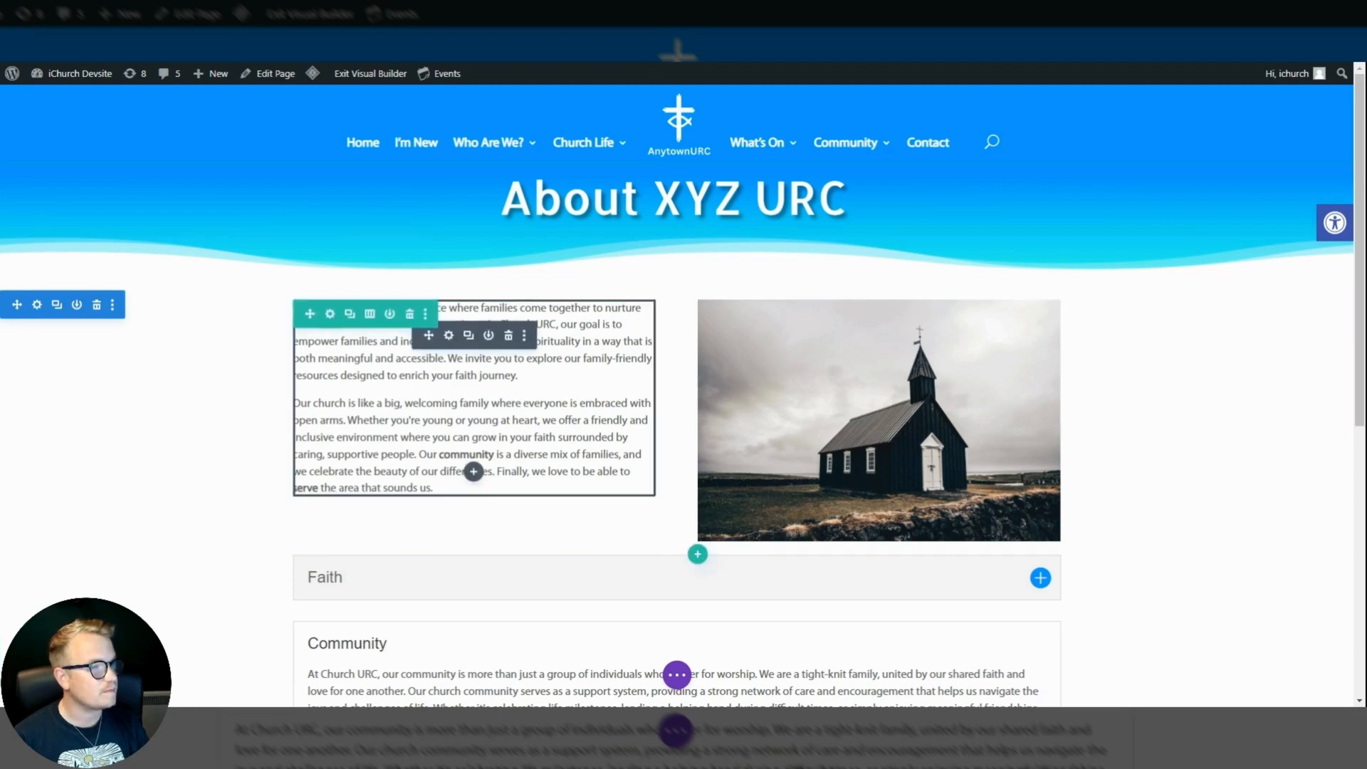
# Move the welcome text module into the right column, beneath the church image.
pyautogui.moveTo(430, 338); pyautogui.dragTo(756, 488)
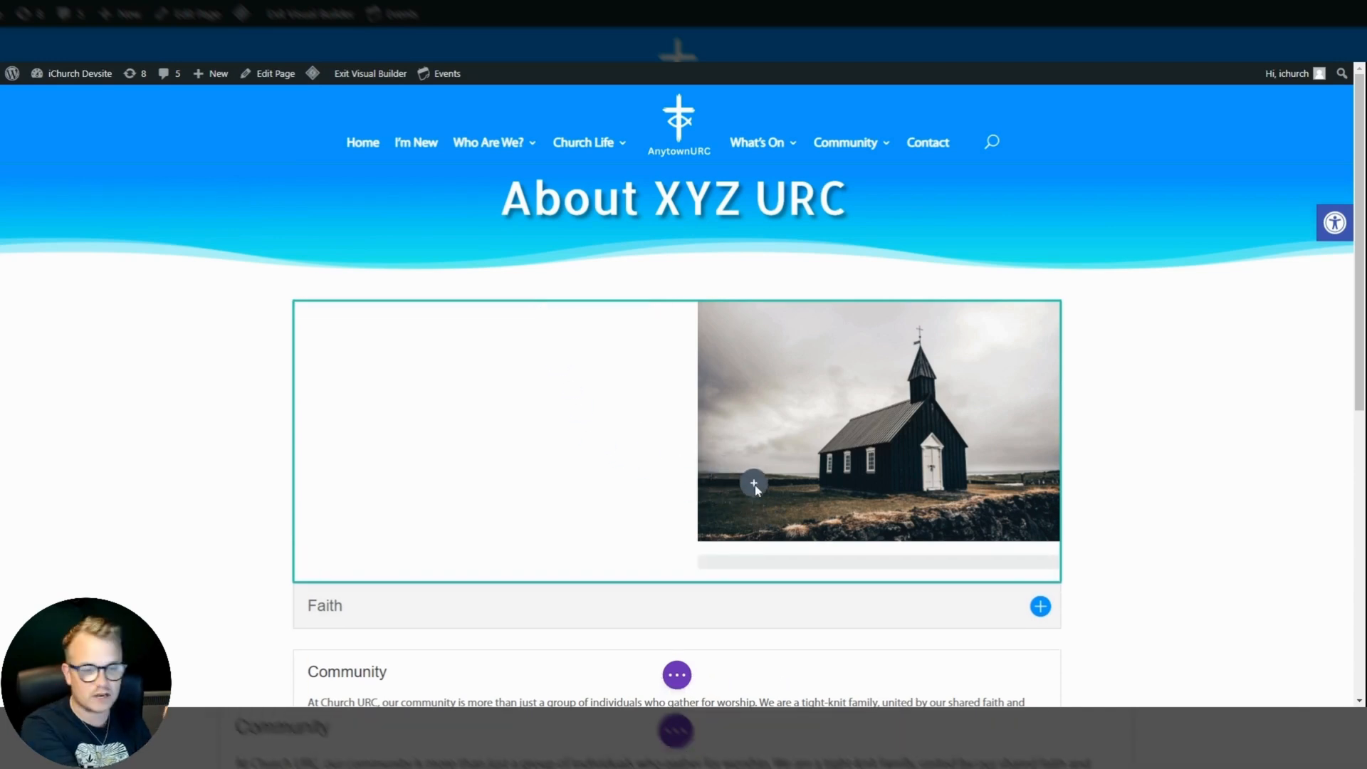
pyautogui.scroll(-3, 753, 484)
pyautogui.moveTo(756, 488); pyautogui.dragTo(787, 329)
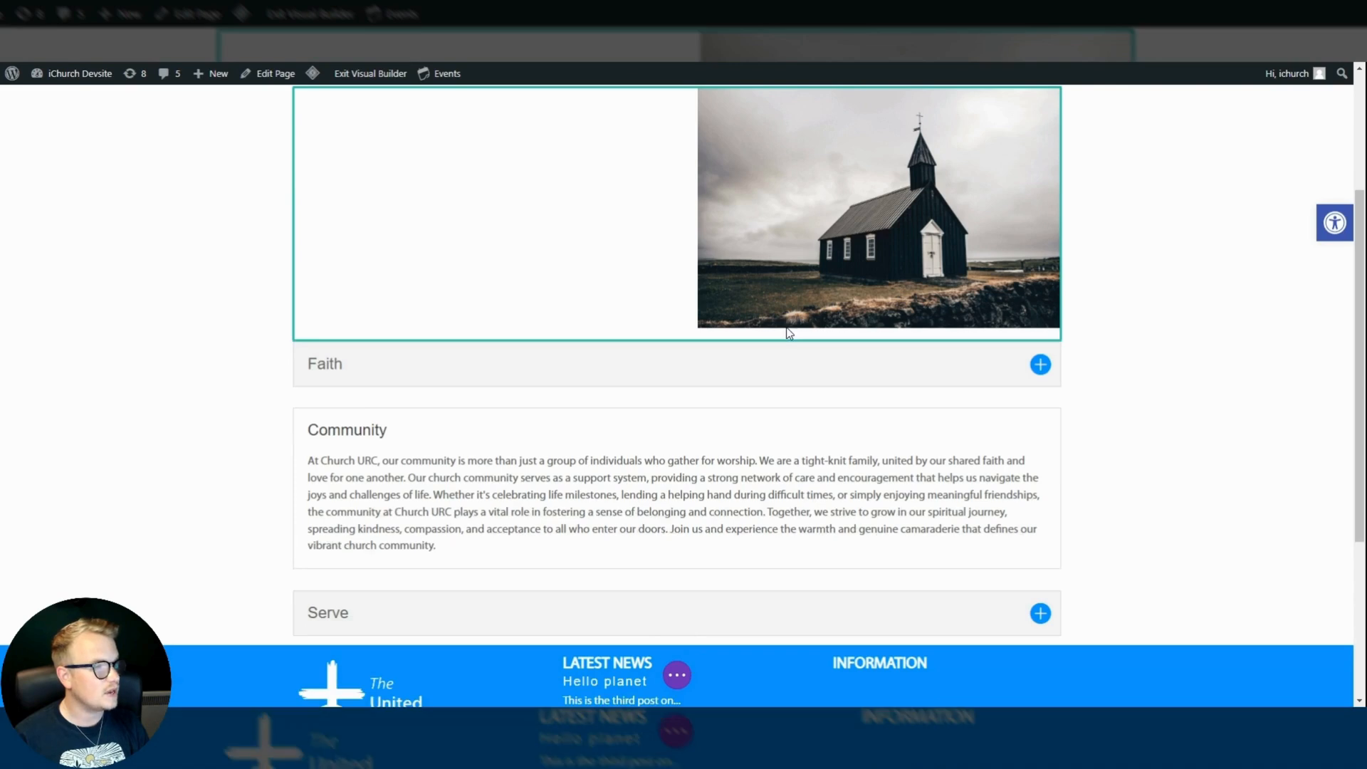
# Move the welcome text module back into the empty left column beside the church image.
pyautogui.scroll(1, 1133, 424)
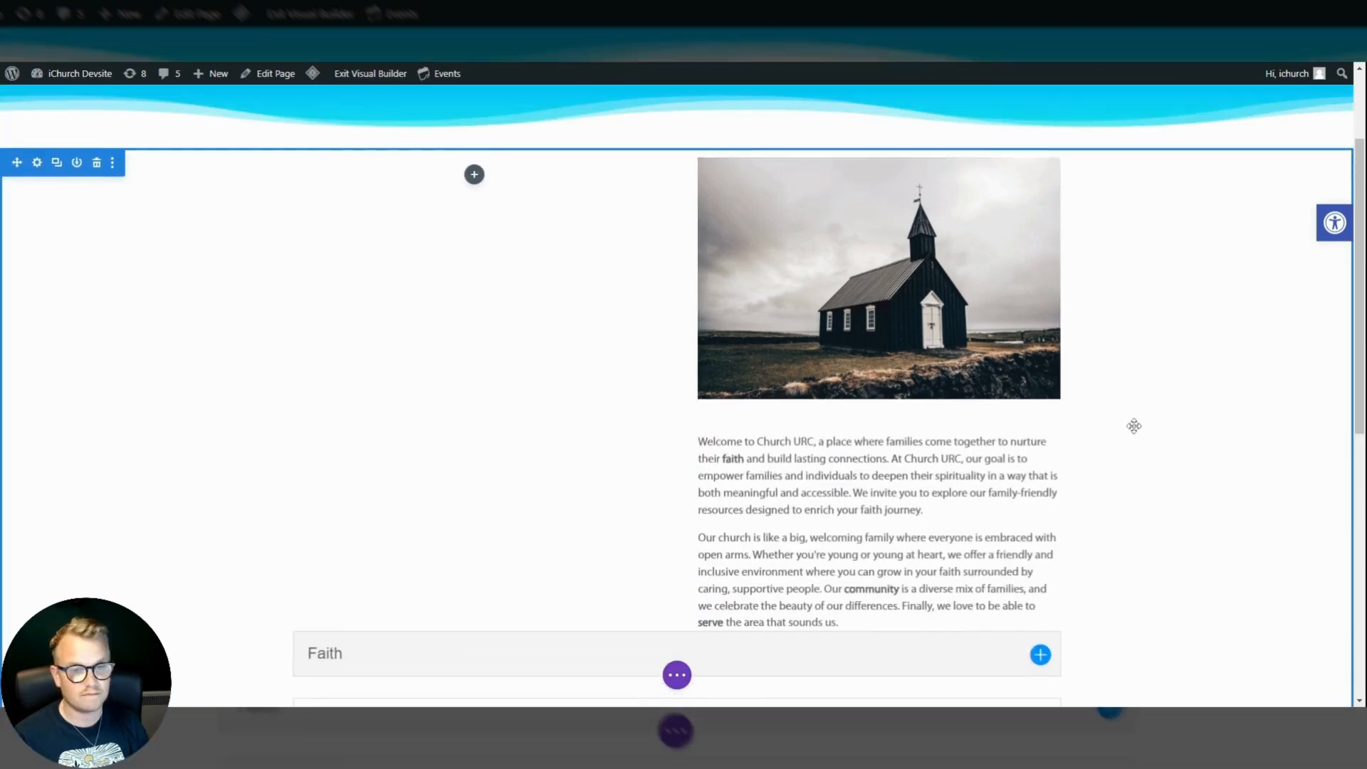
pyautogui.moveTo(840, 471); pyautogui.dragTo(476, 208)
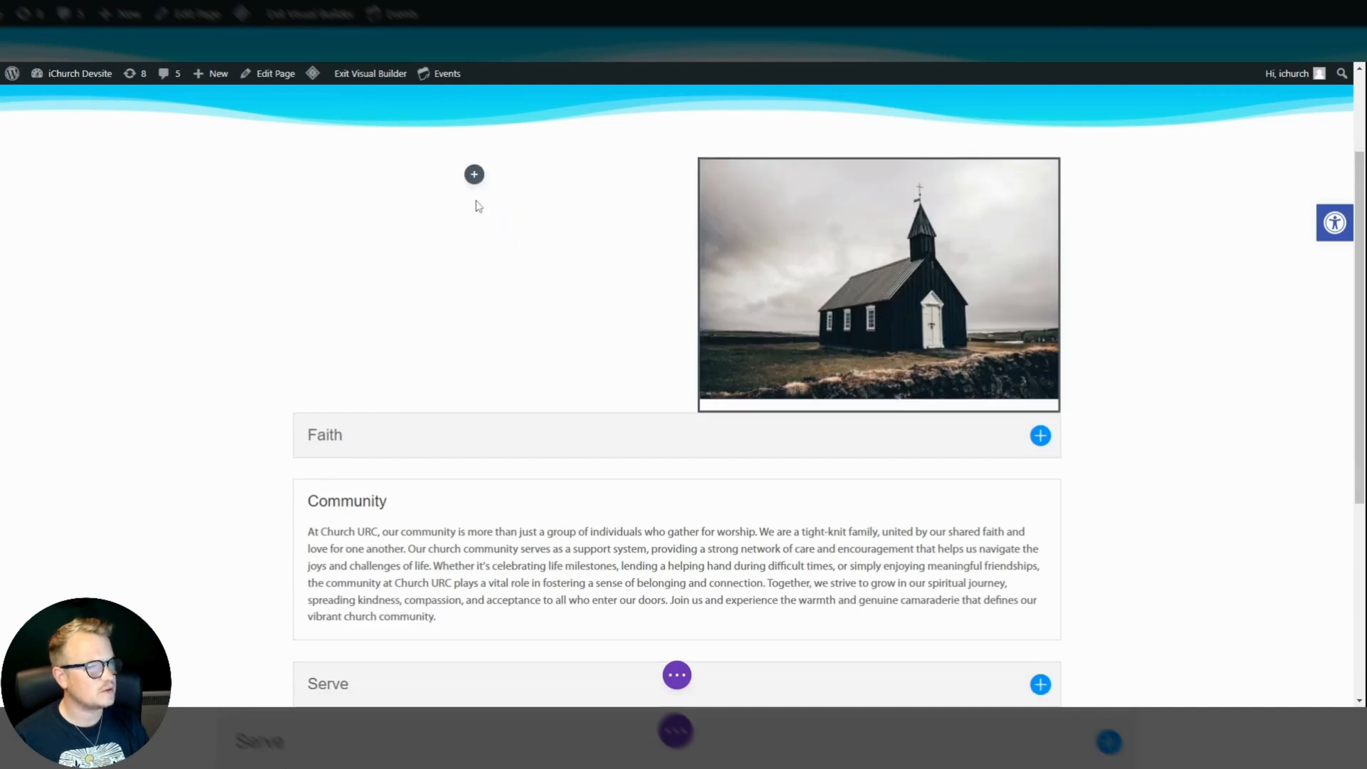
pyautogui.moveTo(836, 190); pyautogui.dragTo(498, 171)
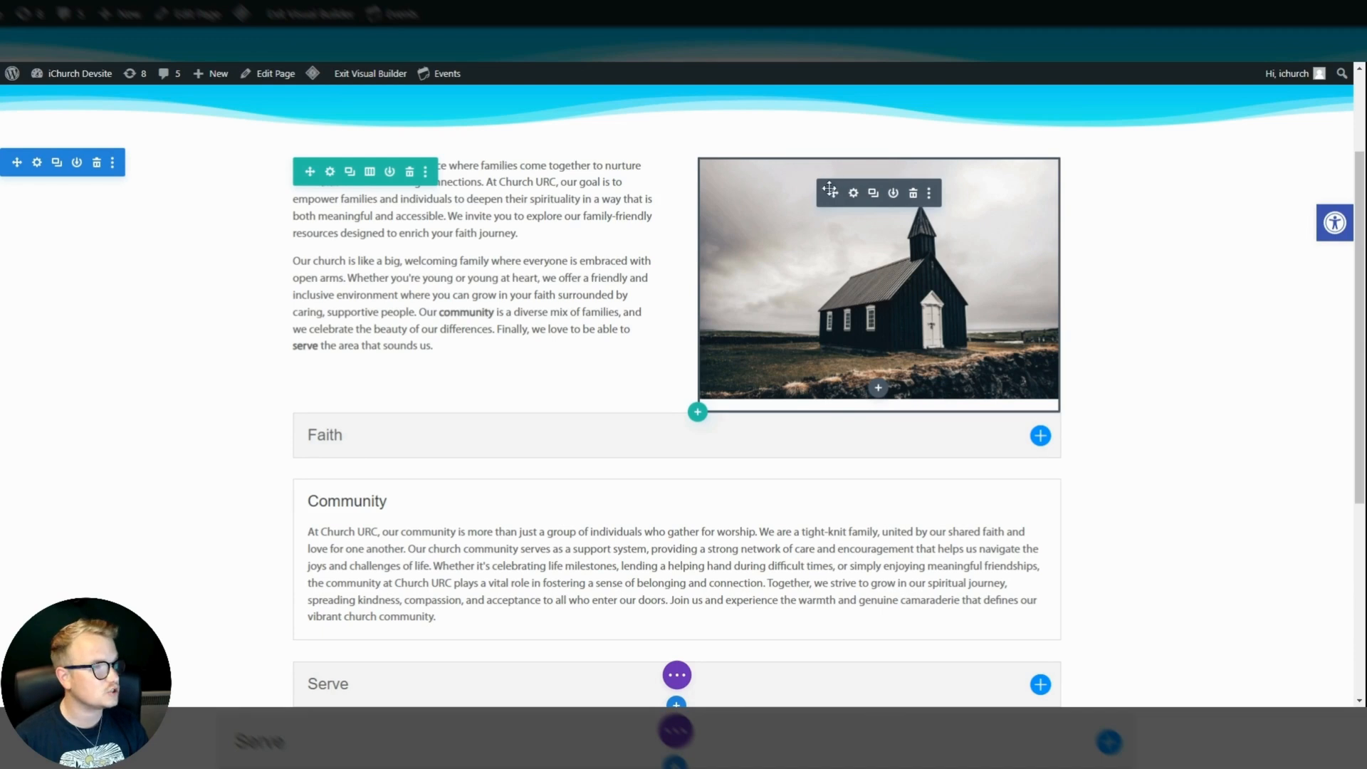
# Review the column layouts available for the row with the welcome text and church image, keeping the two equal columns.
pyautogui.scroll(1, 427, 195)
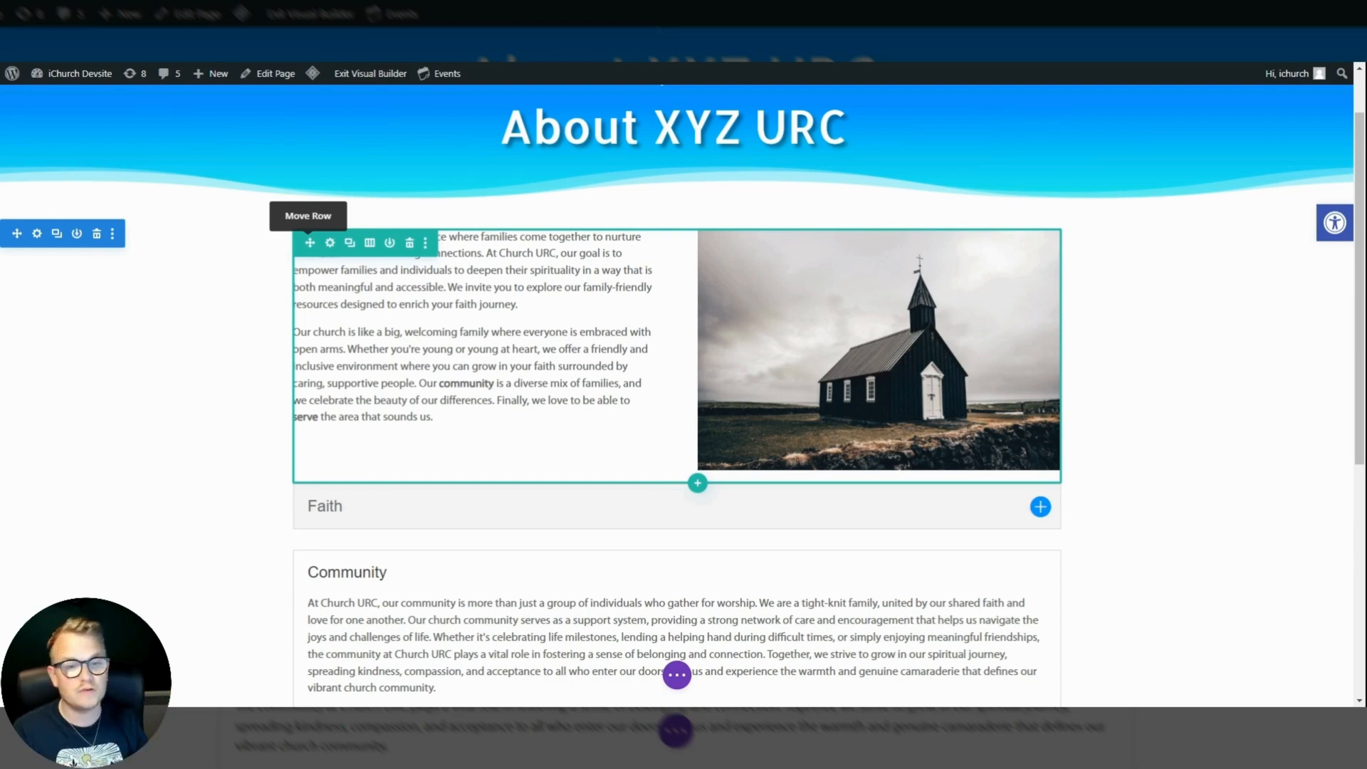
pyautogui.scroll(-2, 26, 265)
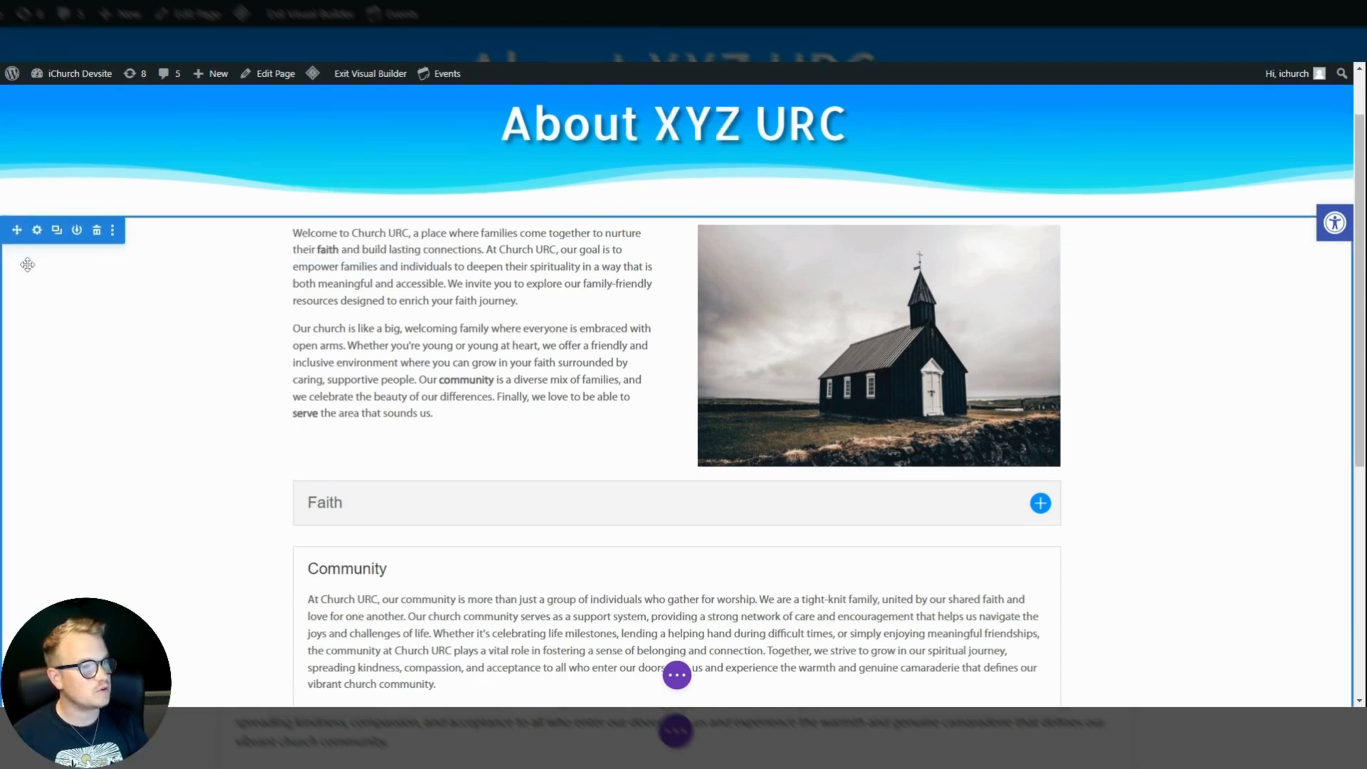
pyautogui.scroll(1, 31, 259)
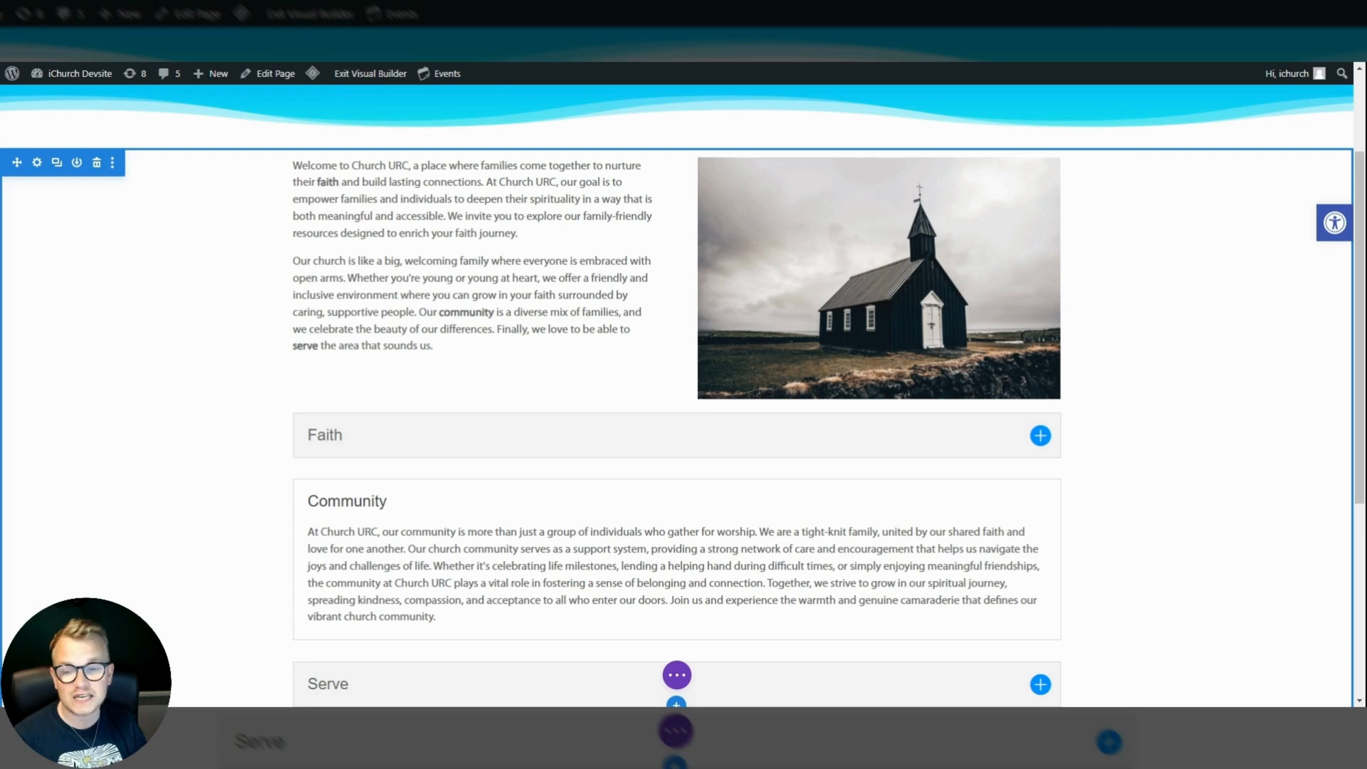
pyautogui.scroll(1, 254, 292)
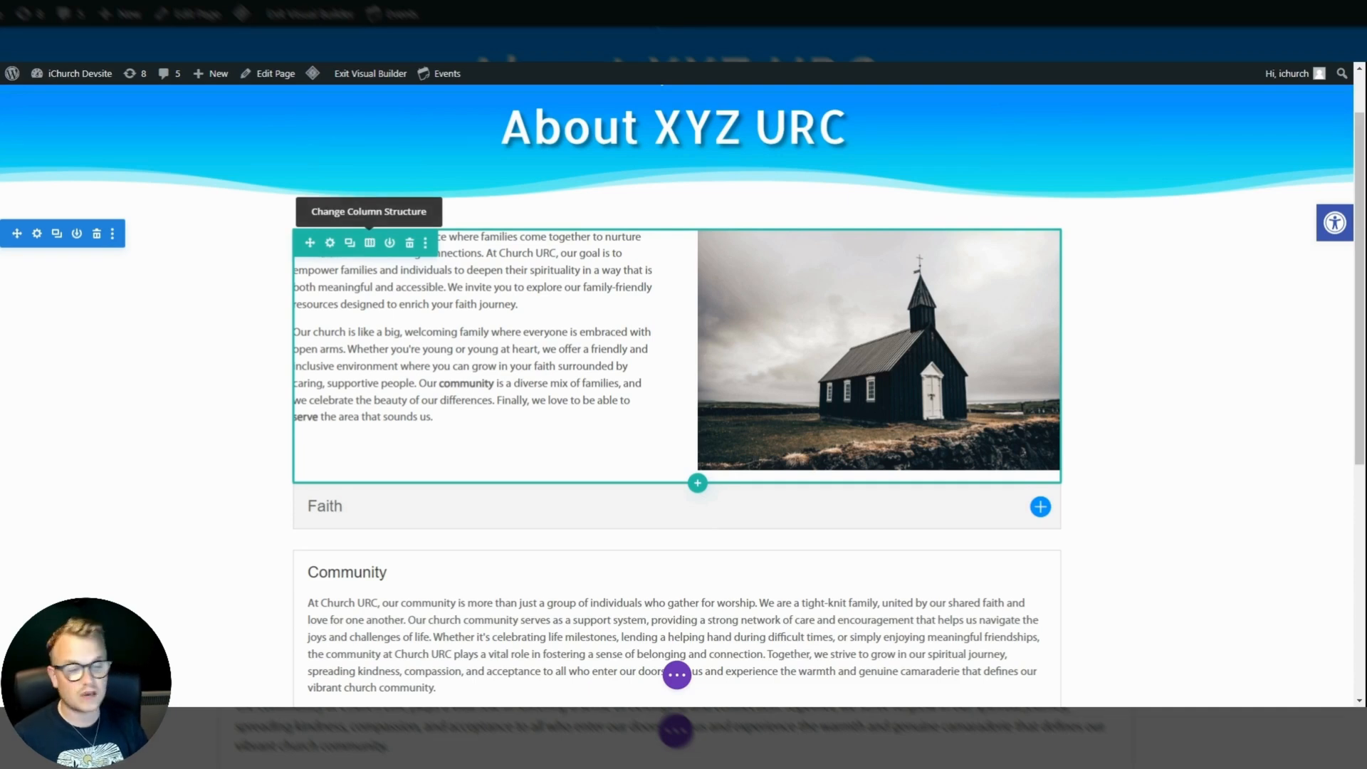
pyautogui.click(369, 243)
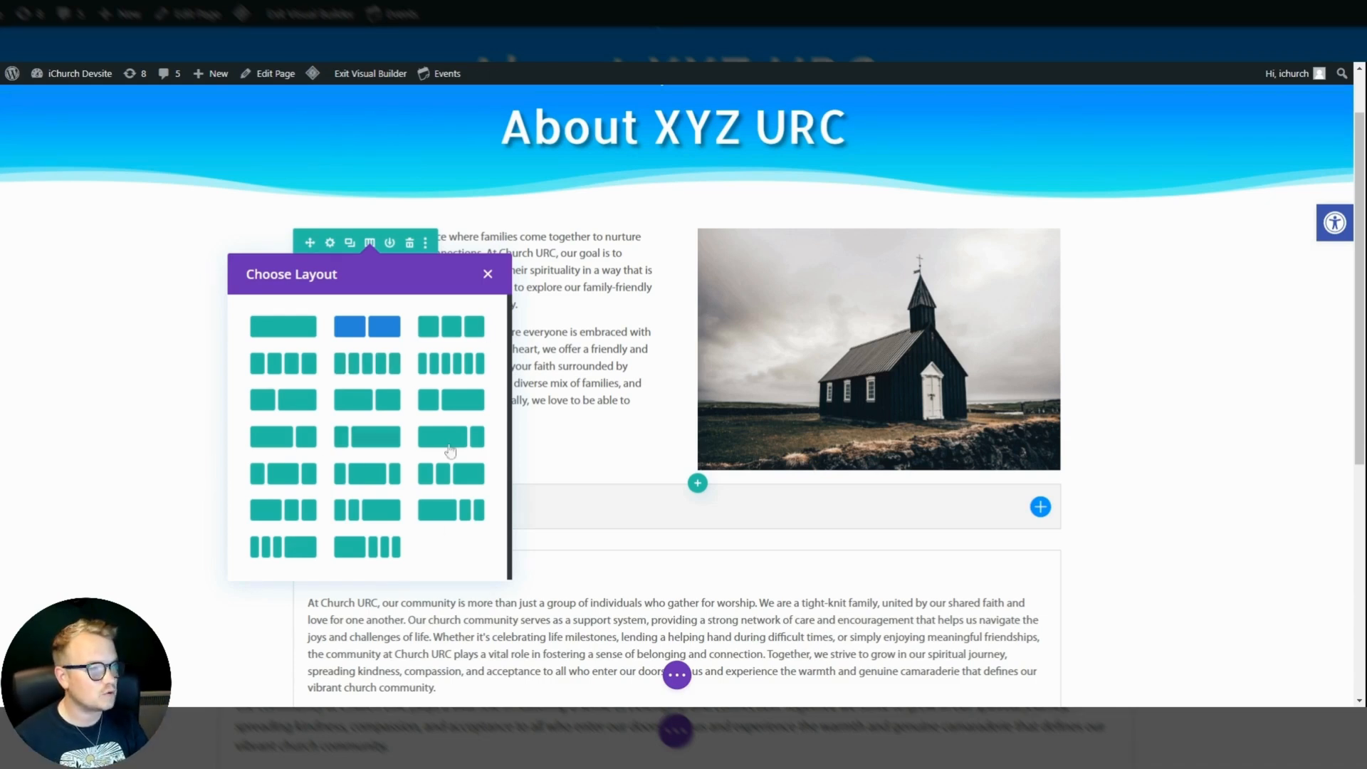
pyautogui.click(487, 275)
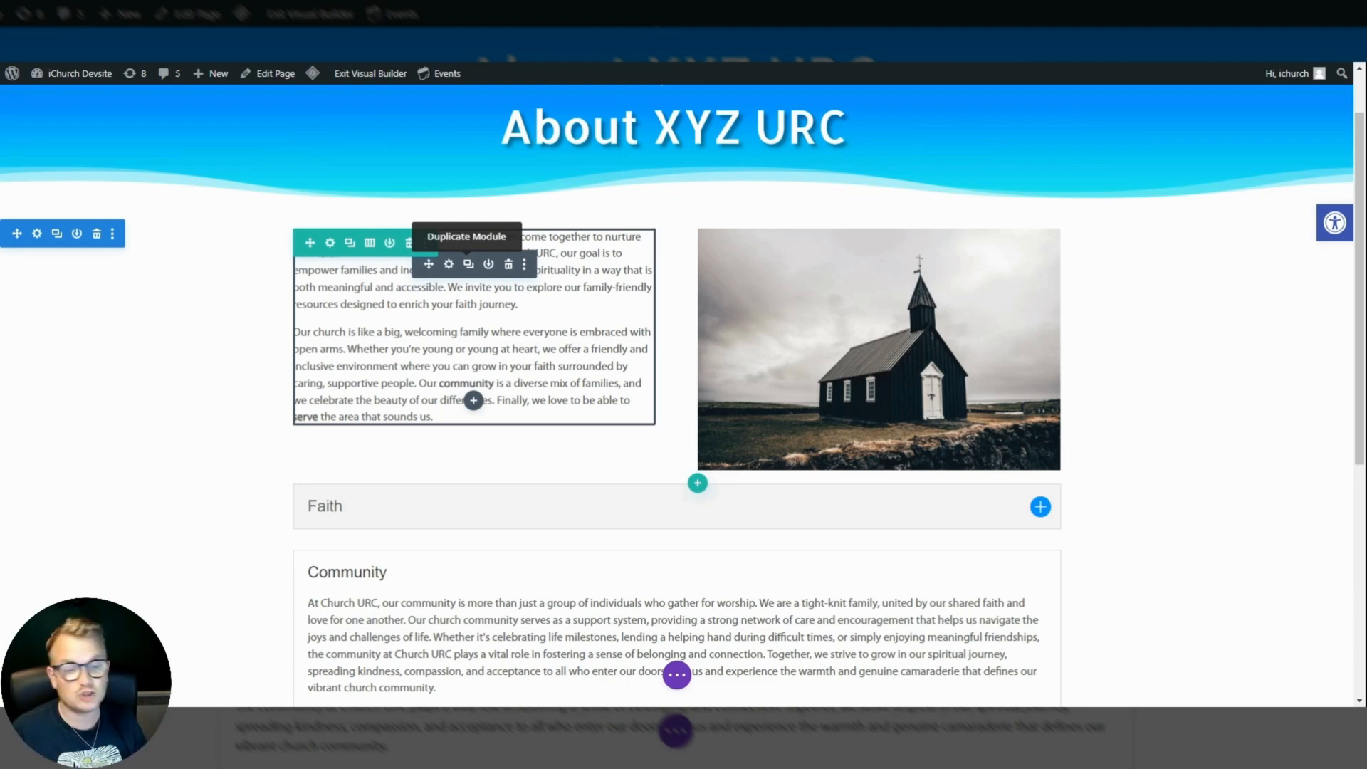
# Duplicate the welcome text module in the left column.
pyautogui.click(468, 264)
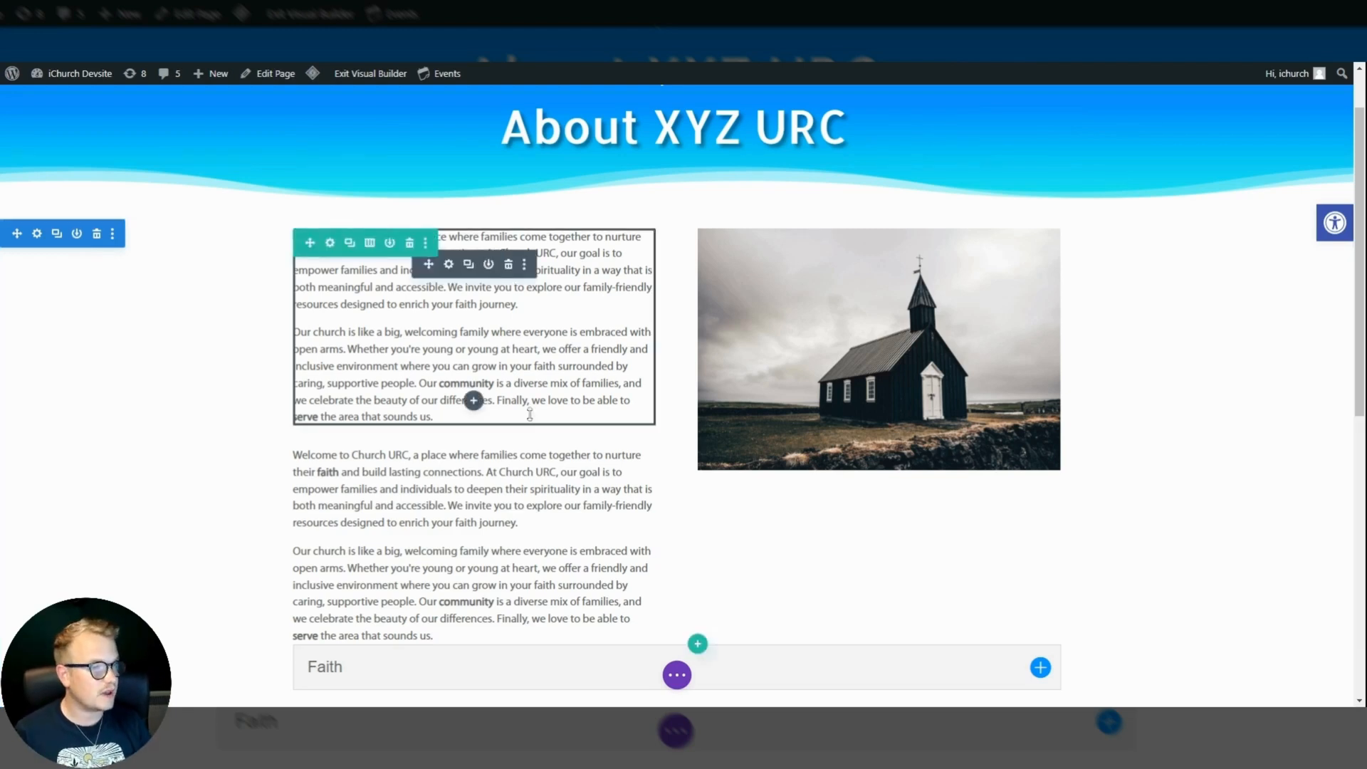
pyautogui.scroll(-1, 502, 421)
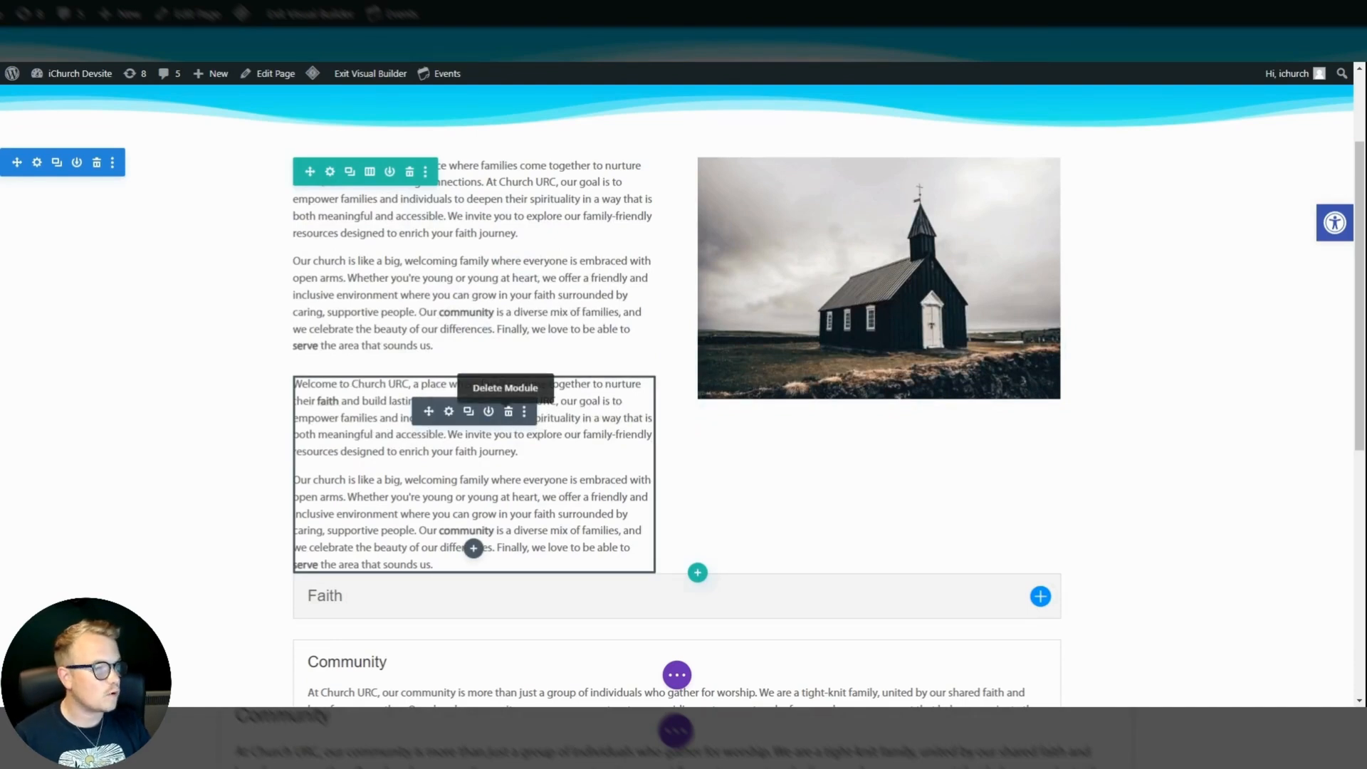
# Copy the Faith, Community and Serve accordion module and paste it below the first welcome text module.
pyautogui.scroll(-4, 866, 514)
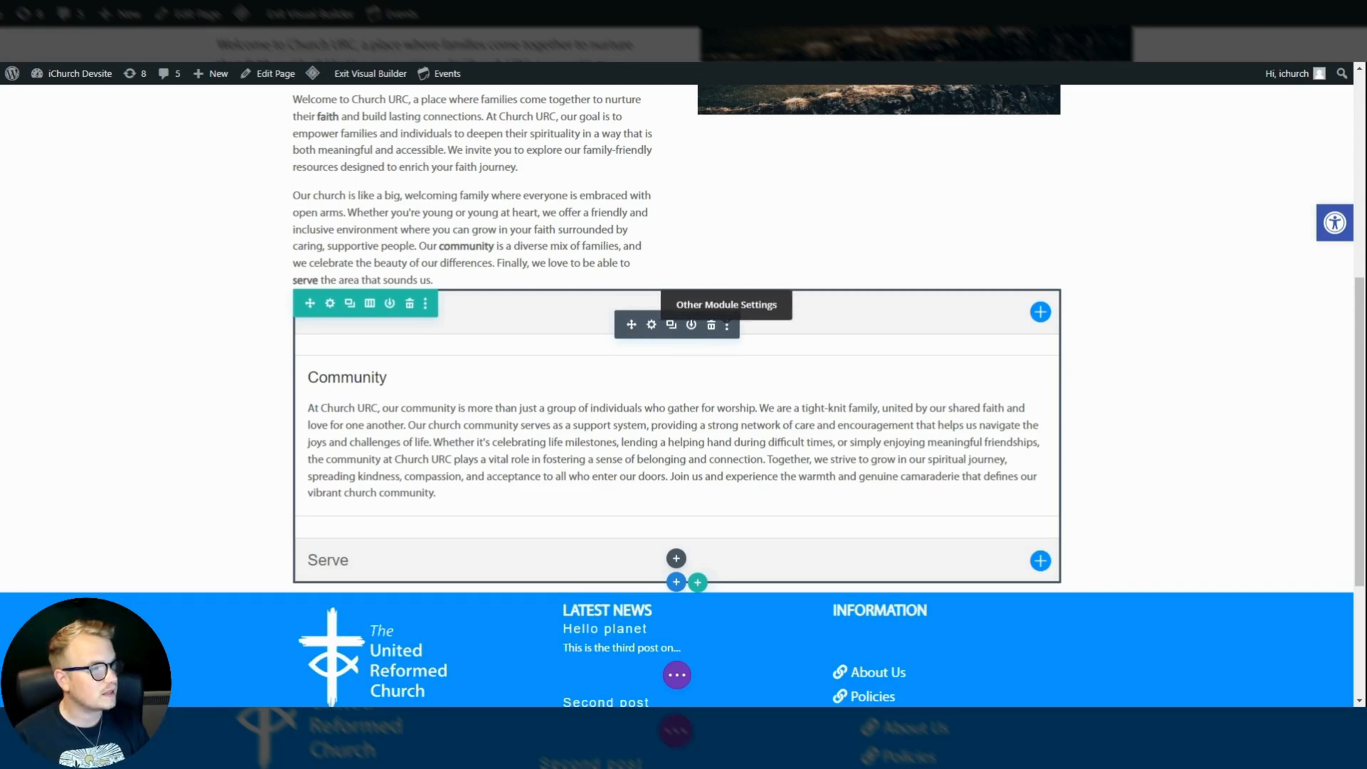
pyautogui.click(727, 326)
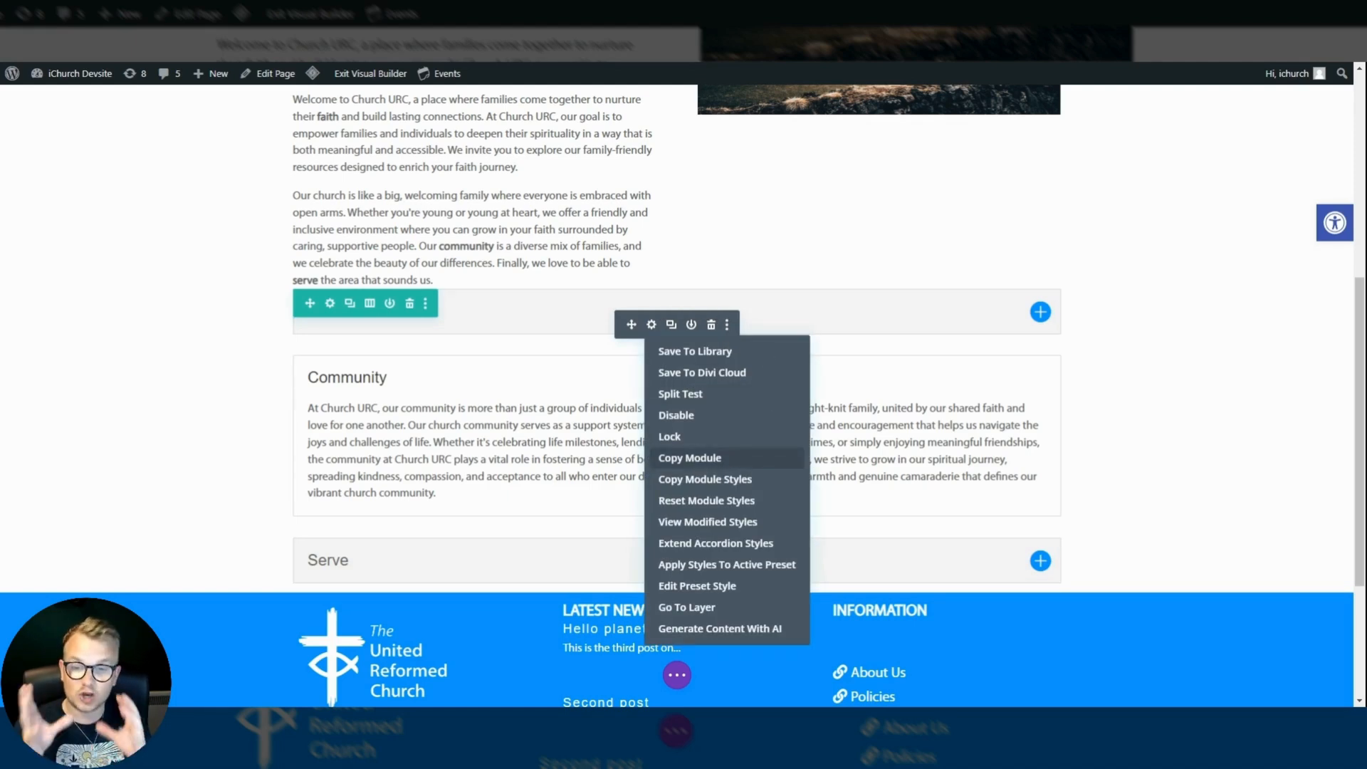
pyautogui.click(698, 459)
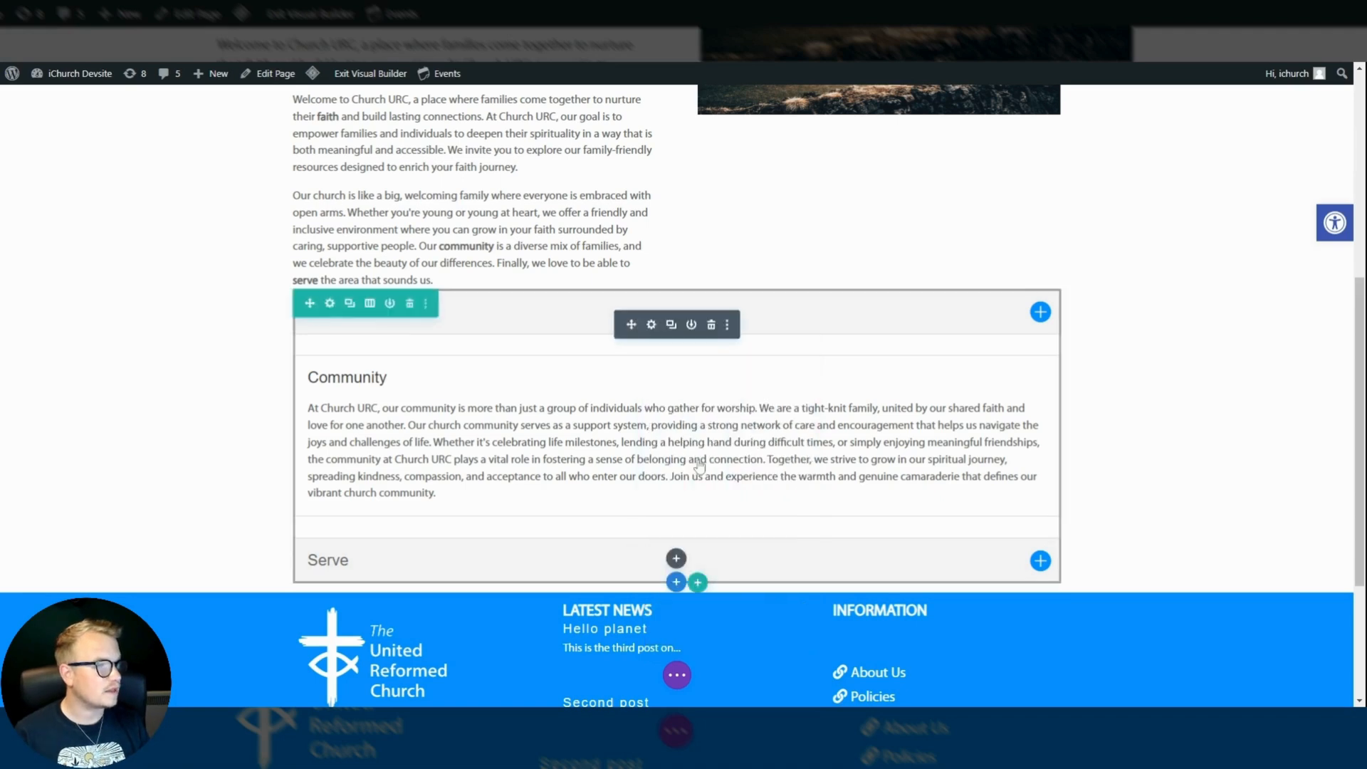
pyautogui.scroll(4, 698, 460)
pyautogui.scroll(2, 528, 345)
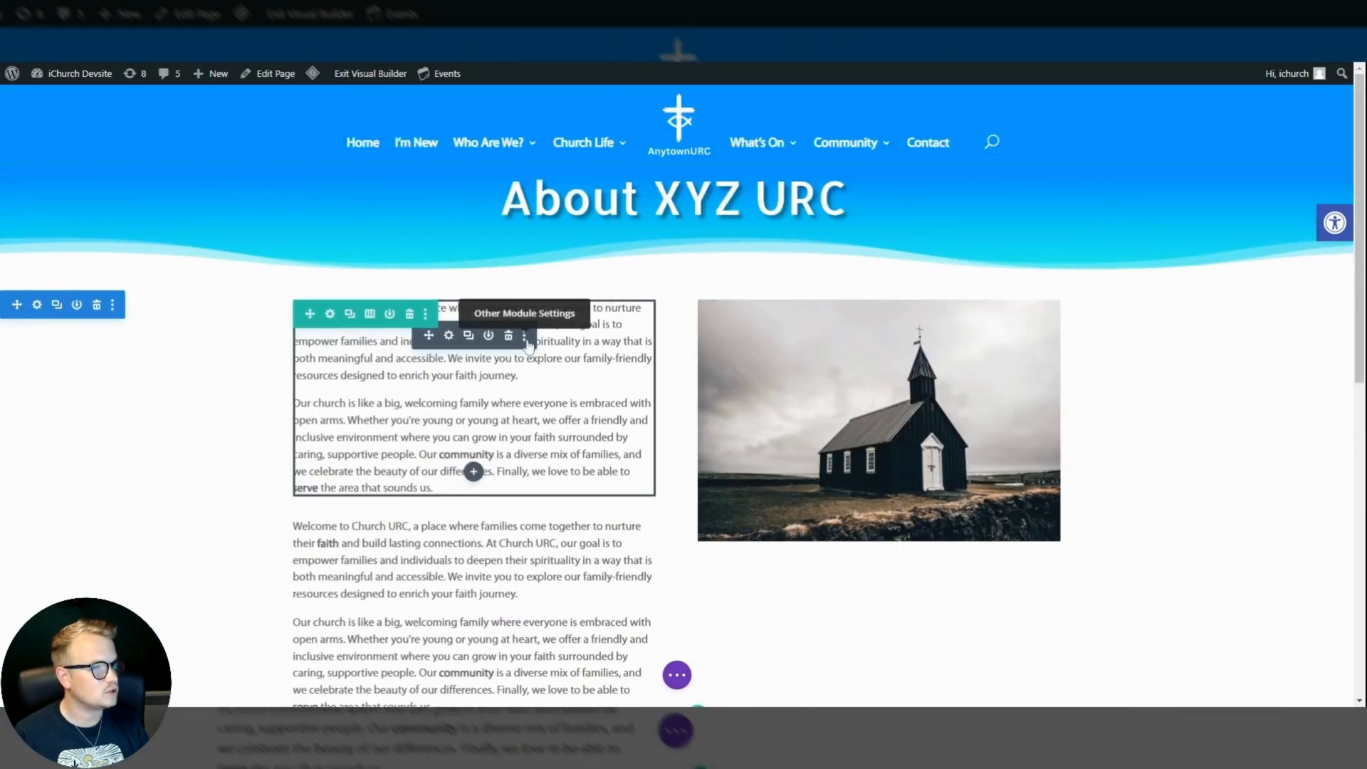
pyautogui.click(526, 341)
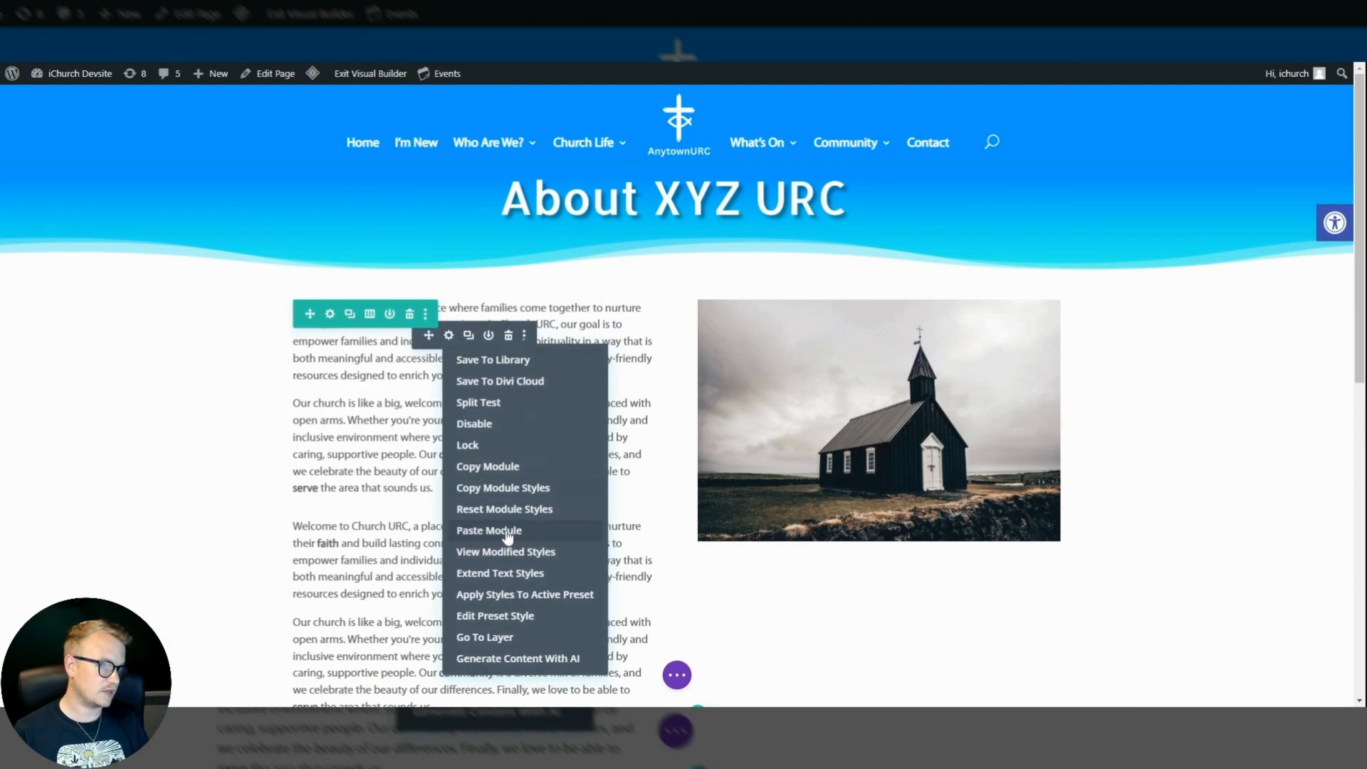
pyautogui.click(507, 531)
# Delete the pasted accordion module from between the two welcome text modules.
pyautogui.scroll(-5, 473, 357)
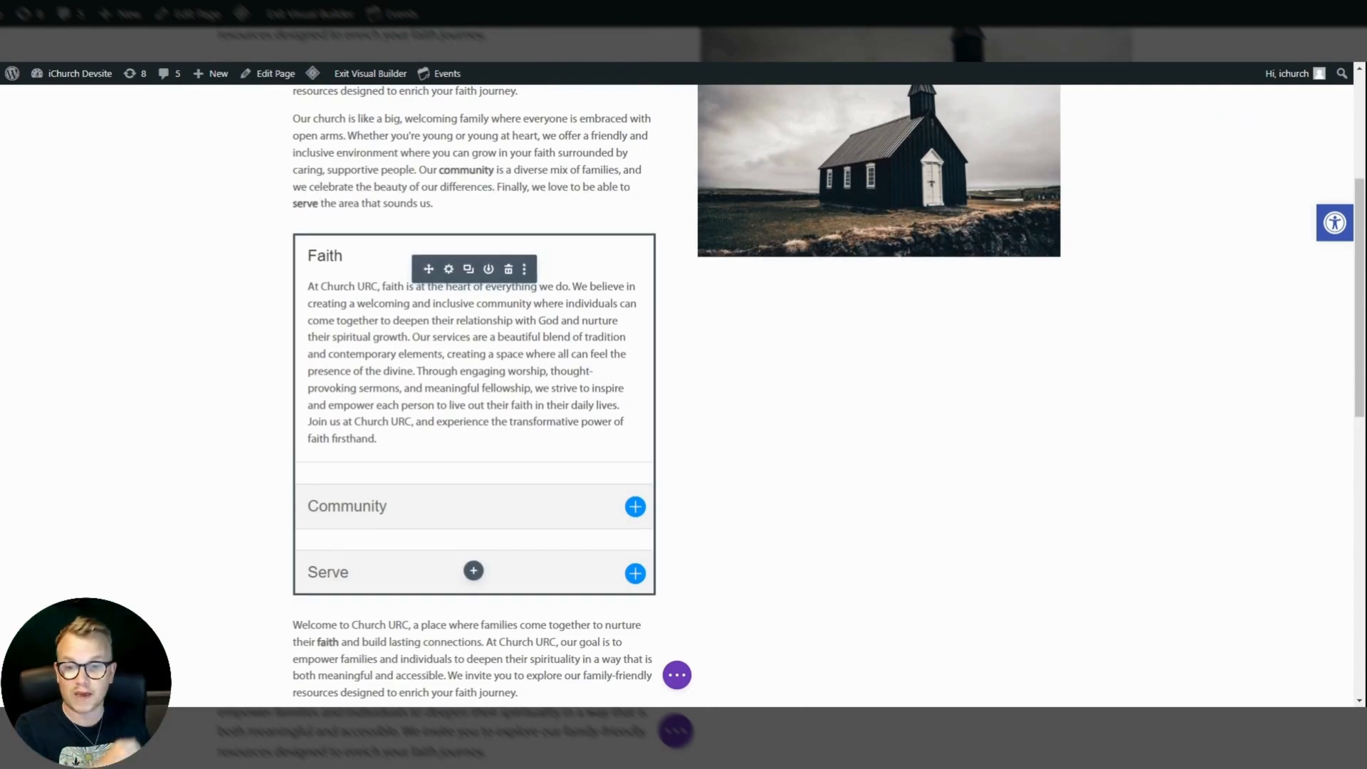
pyautogui.click(508, 270)
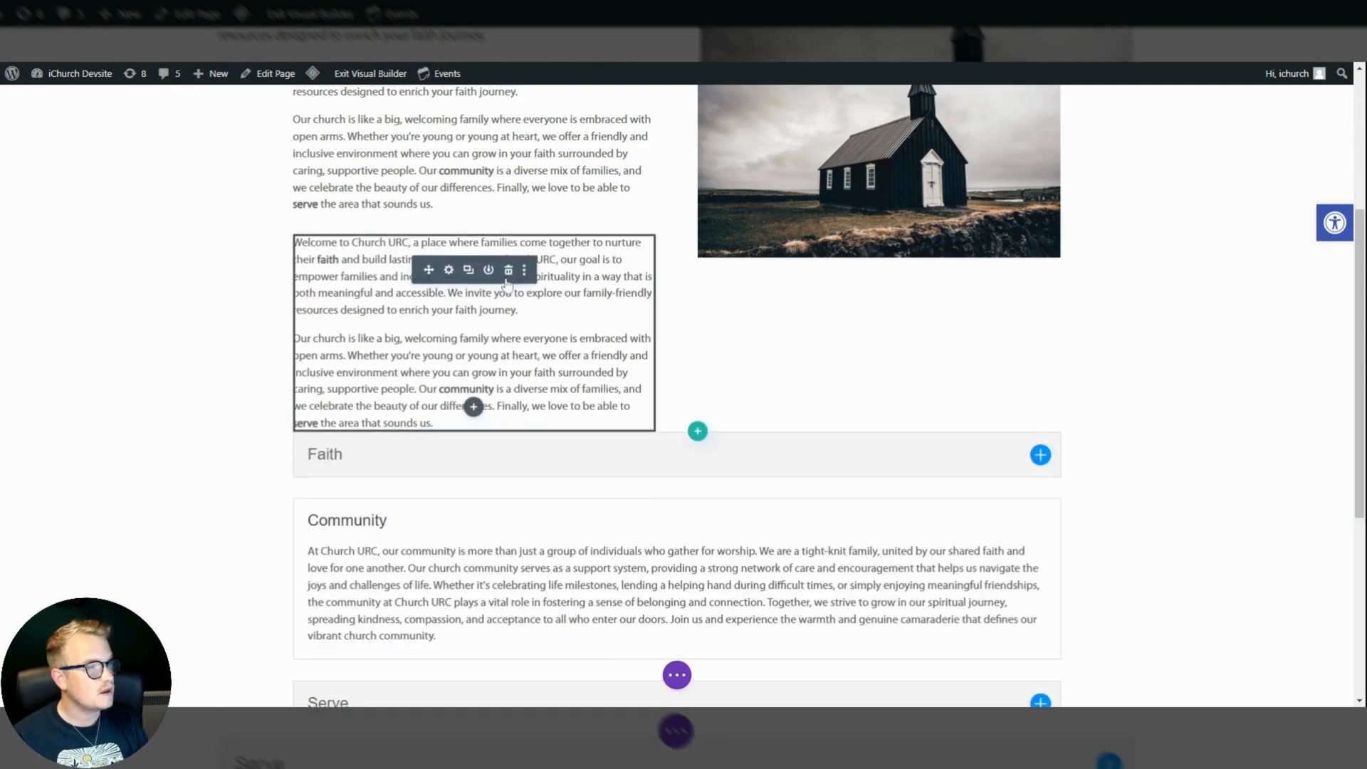
pyautogui.scroll(2, 509, 276)
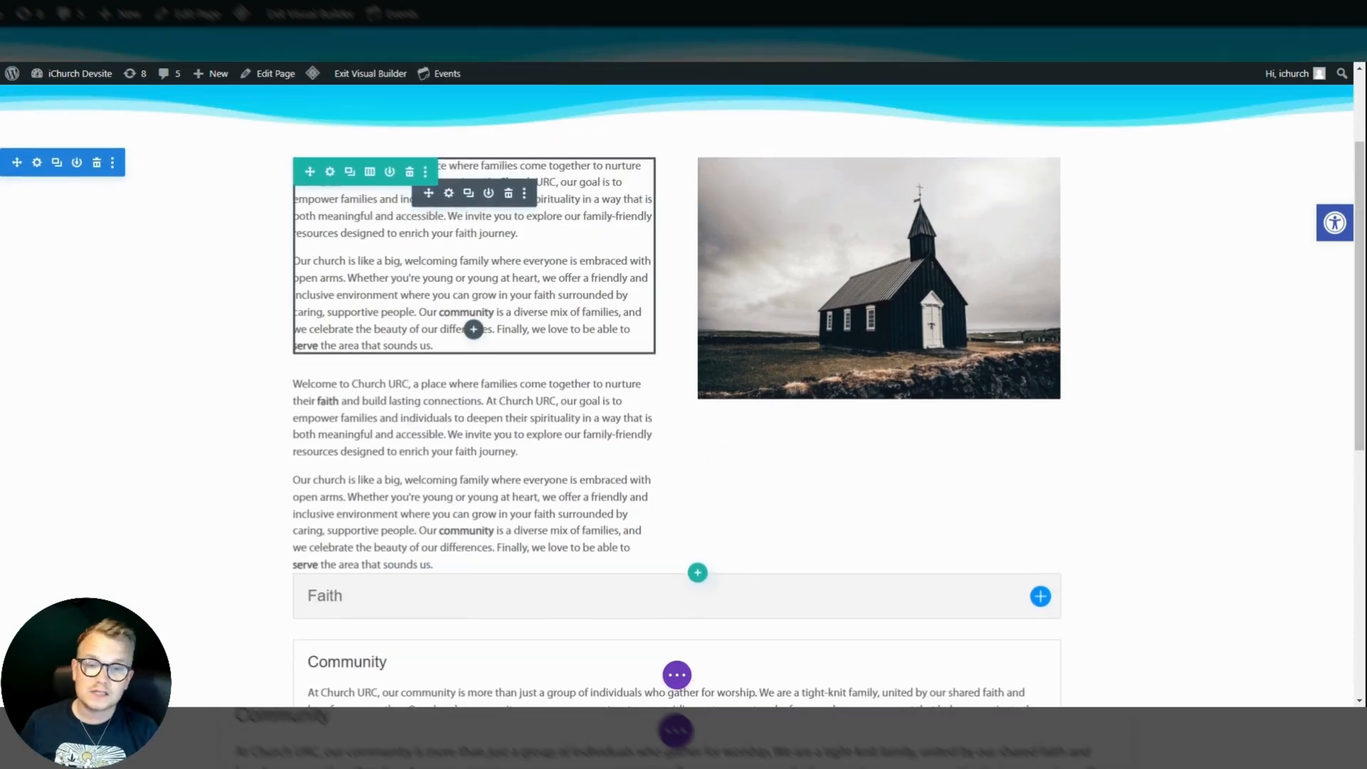